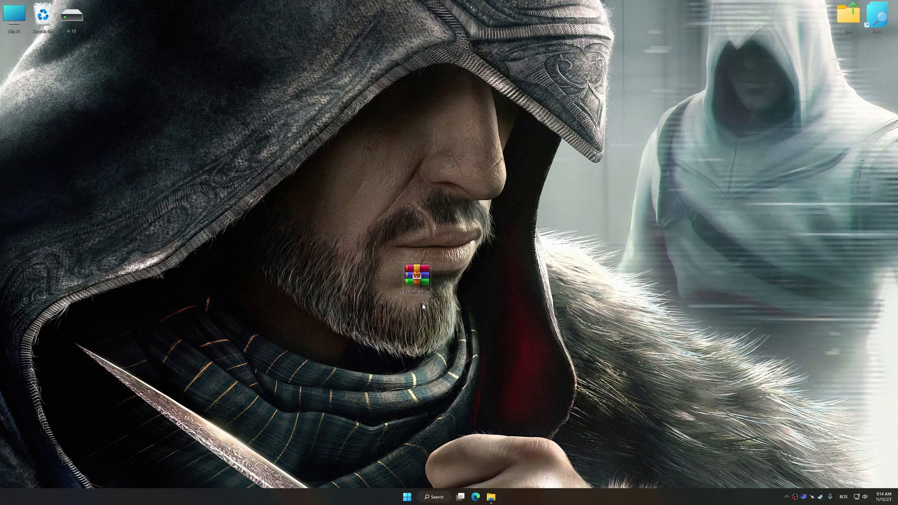
# Extract the Low Specs Experience archive onto the desktop with WinRAR's Extract Here.
pyautogui.rightClick(421, 275)
pyautogui.moveTo(468, 284)
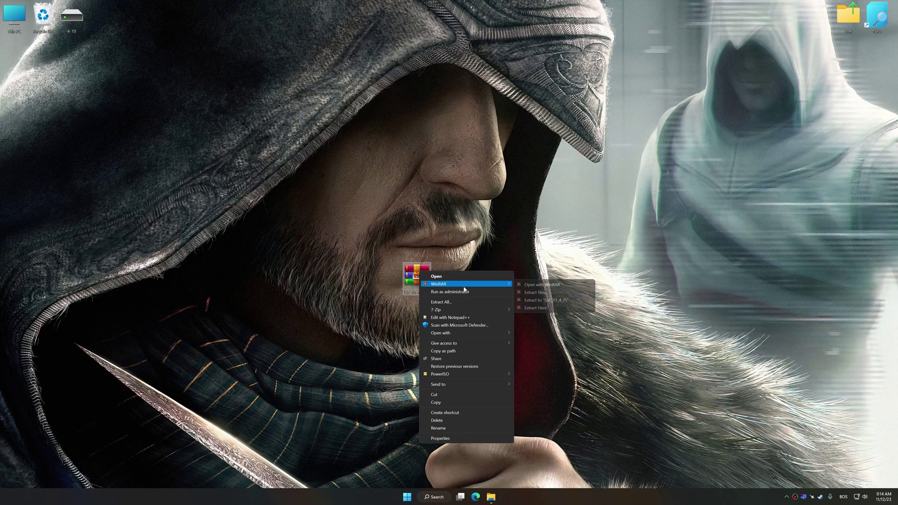
pyautogui.click(524, 308)
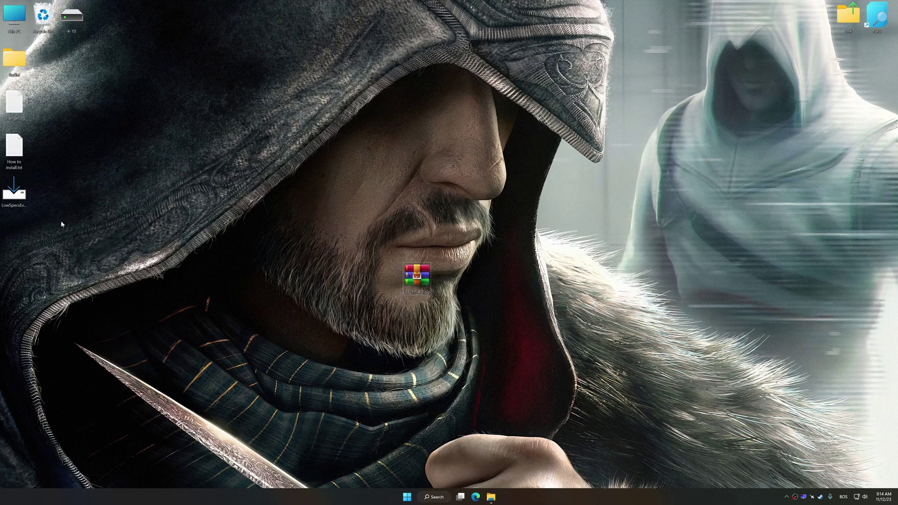
# Run the installer, accept the licence, and complete setup of Low Specs Experience v11.4.7.
pyautogui.doubleClick(14, 191)
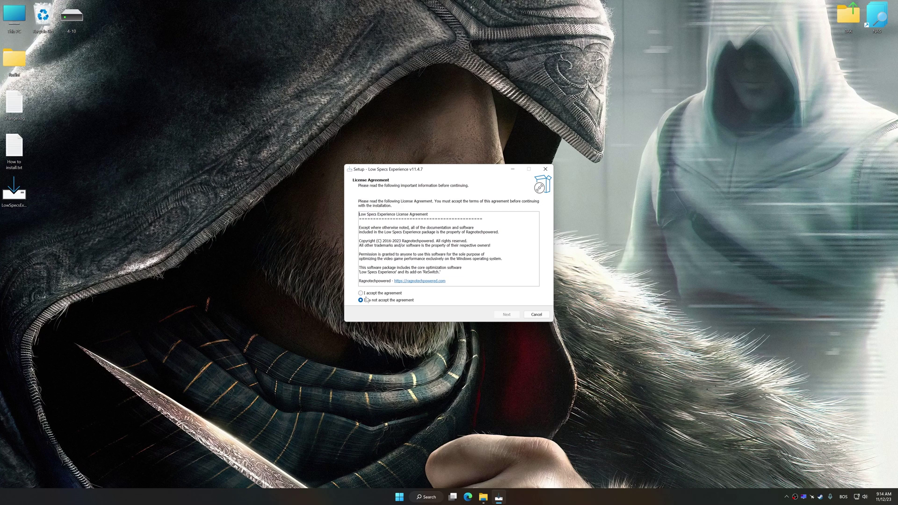
pyautogui.click(361, 293)
pyautogui.click(507, 315)
pyautogui.click(507, 316)
pyautogui.click(508, 317)
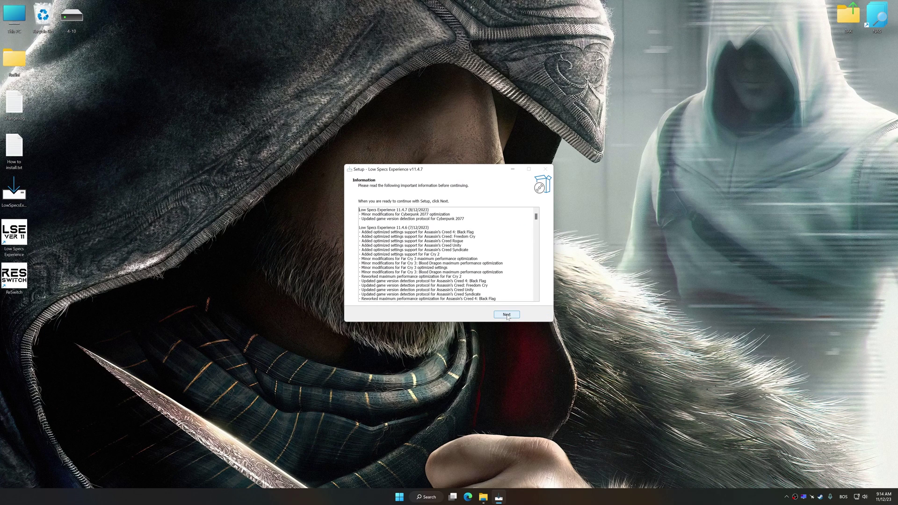
pyautogui.click(507, 314)
pyautogui.click(507, 314)
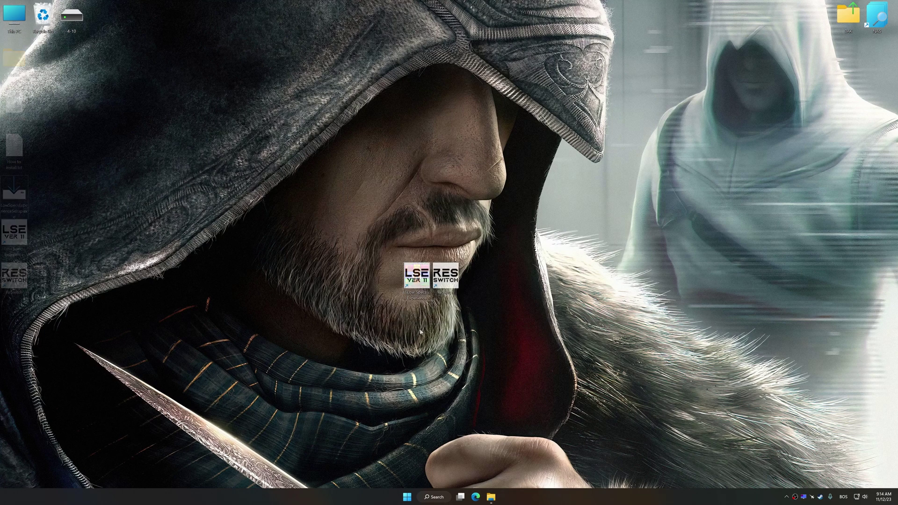
# Launch LSE and pick Assassin's Creed: Revelations from the Optimization Catalog's game list.
pyautogui.doubleClick(410, 286)
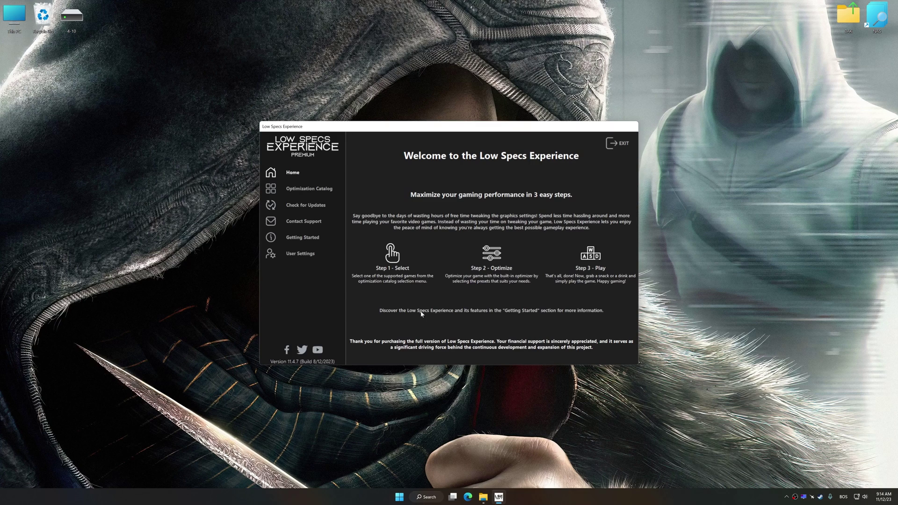
pyautogui.click(296, 193)
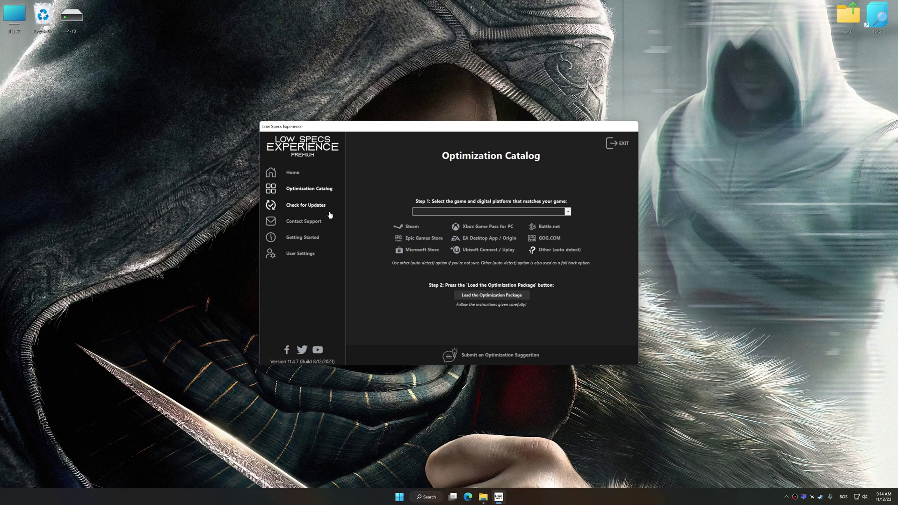
pyautogui.click(455, 213)
pyautogui.scroll(-5, 467, 249)
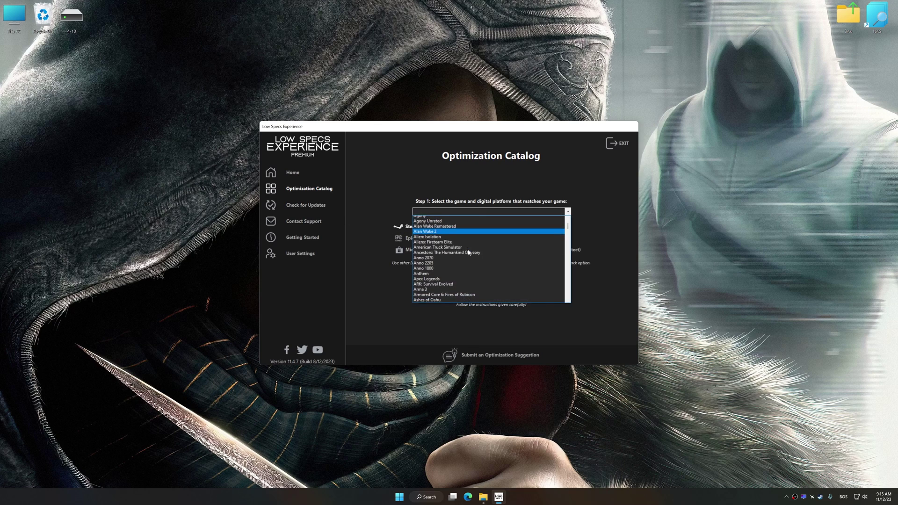
pyautogui.scroll(-2, 469, 249)
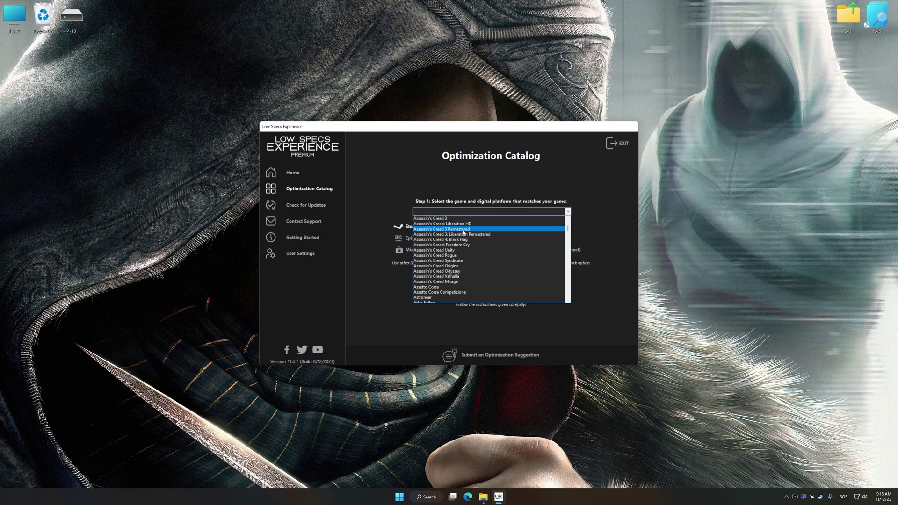
pyautogui.scroll(2, 467, 243)
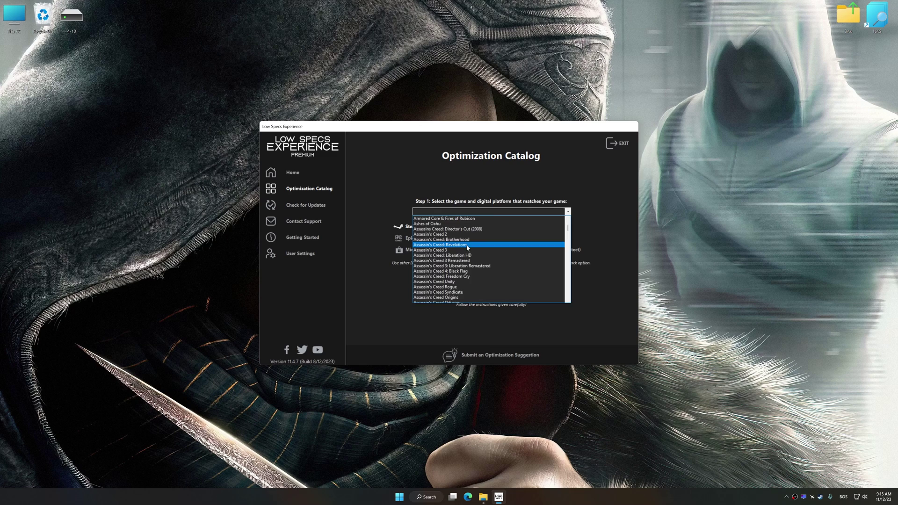
pyautogui.click(467, 245)
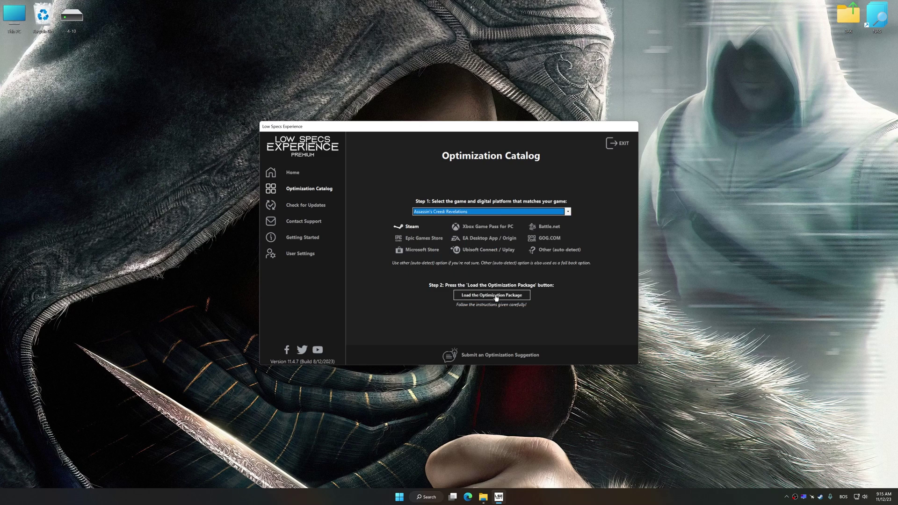
# Load the optimization package and confirm the Assassin's Creed Revelations install folder.
pyautogui.click(496, 296)
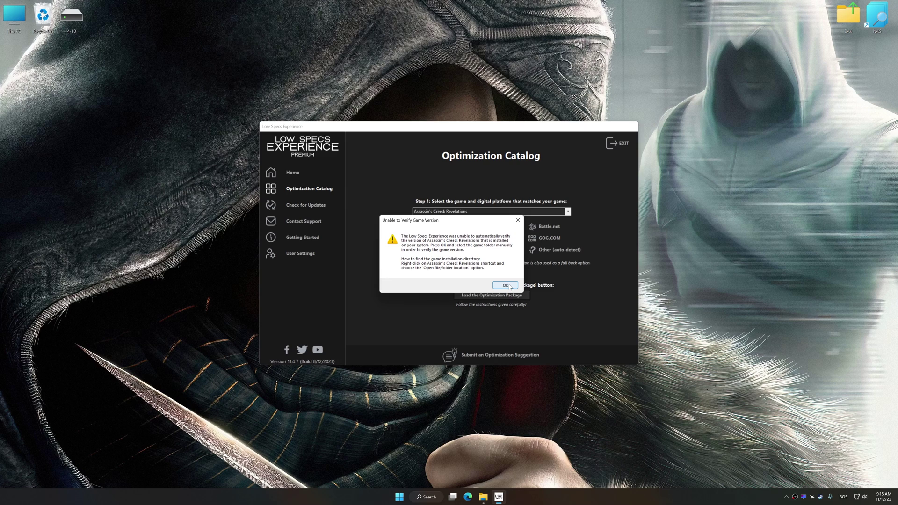
pyautogui.click(505, 285)
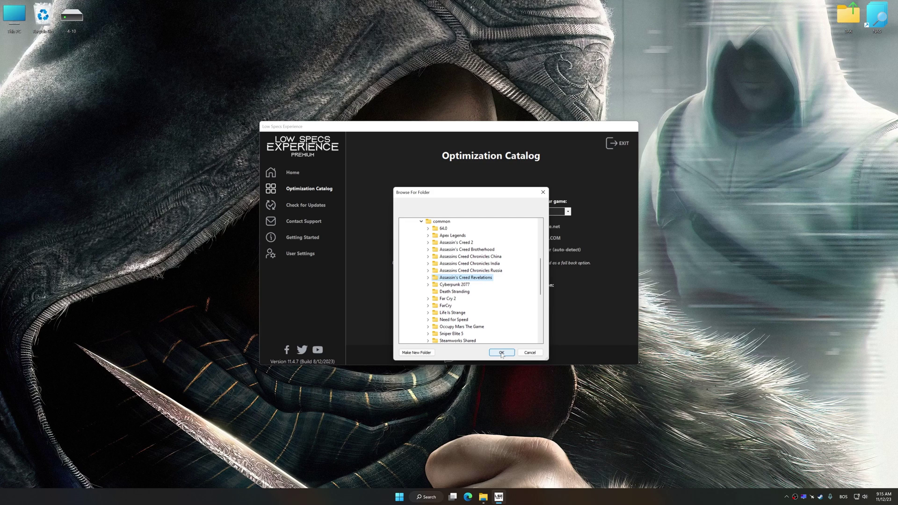
pyautogui.click(502, 353)
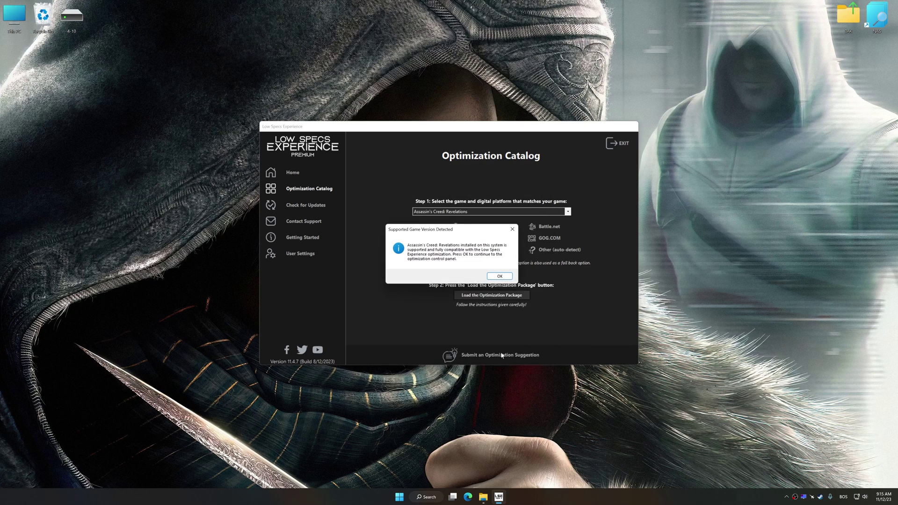
pyautogui.click(500, 277)
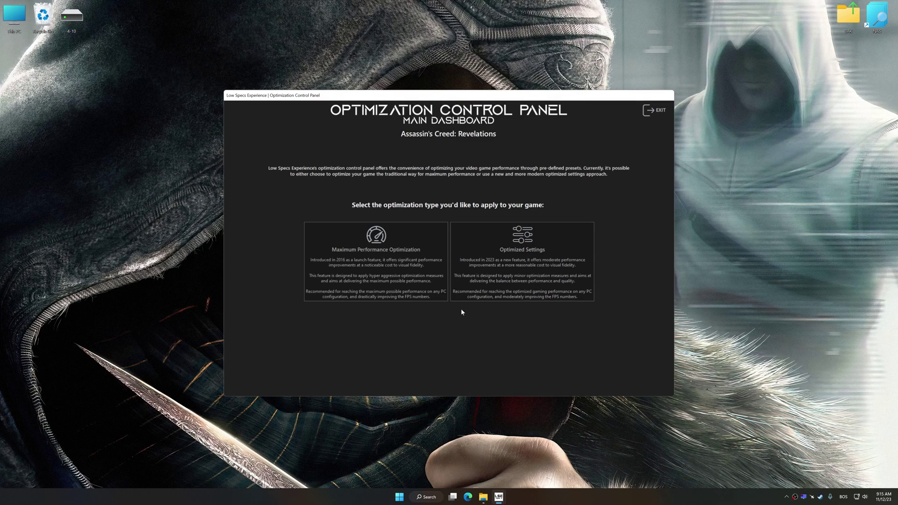
# Execute the Optimized Settings Balanced preset with a 5120 x 2880 in-game resolution.
pyautogui.click(496, 267)
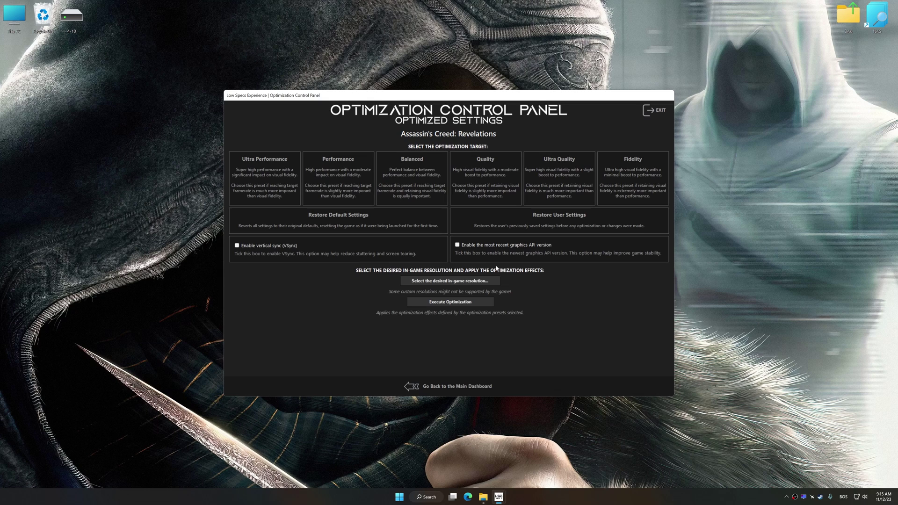
pyautogui.click(420, 190)
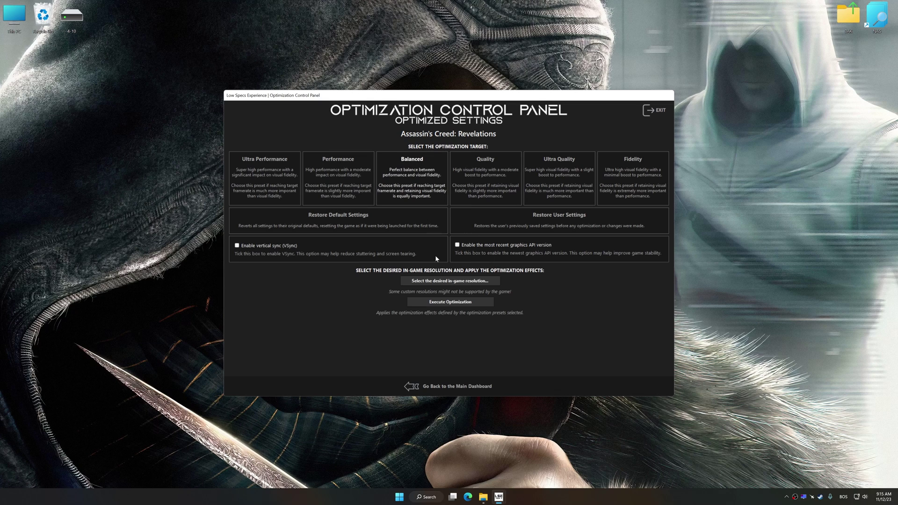
pyautogui.click(450, 283)
pyautogui.scroll(-5, 450, 309)
pyautogui.click(451, 324)
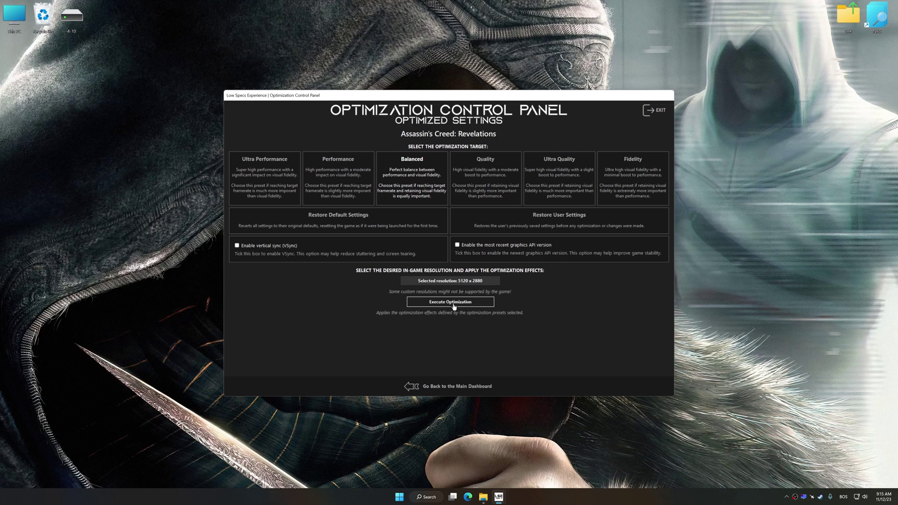
pyautogui.click(454, 307)
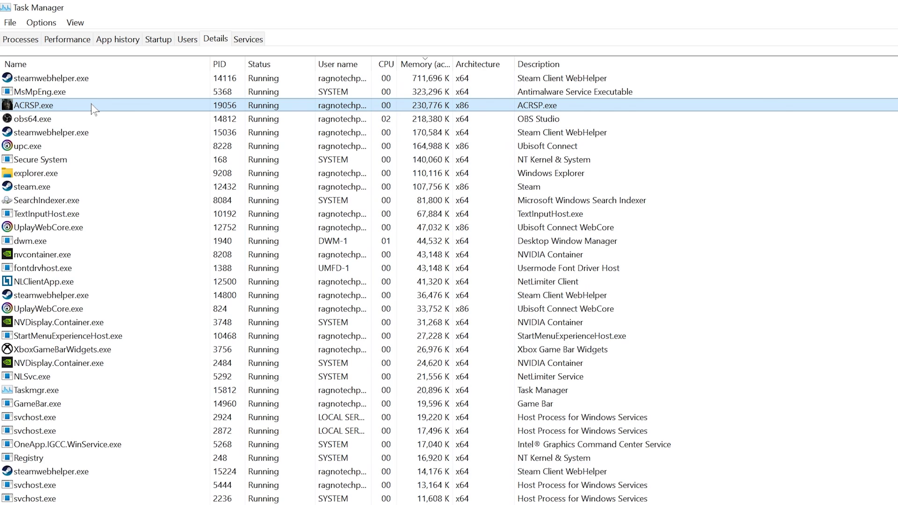
# Untick CPU 0 in ACRSP.exe's processor affinity and confirm.
pyautogui.rightClick(94, 109)
pyautogui.click(147, 183)
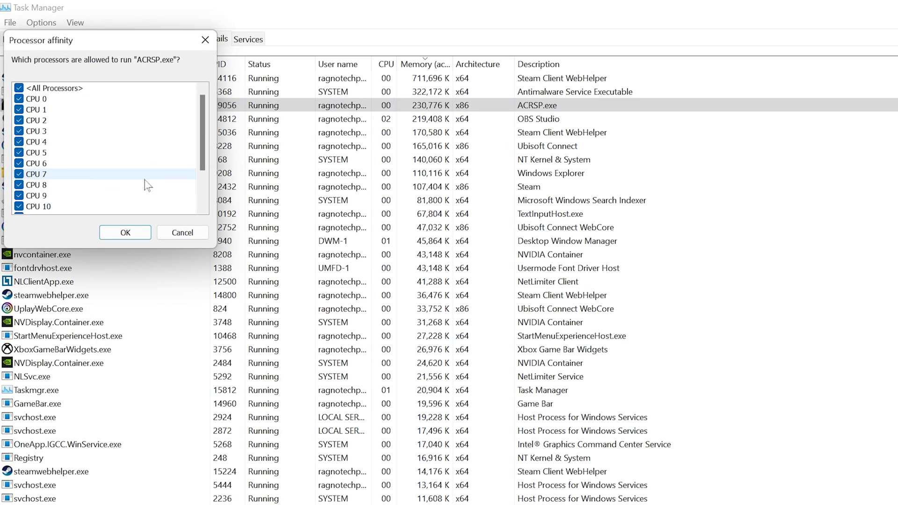
pyautogui.click(20, 98)
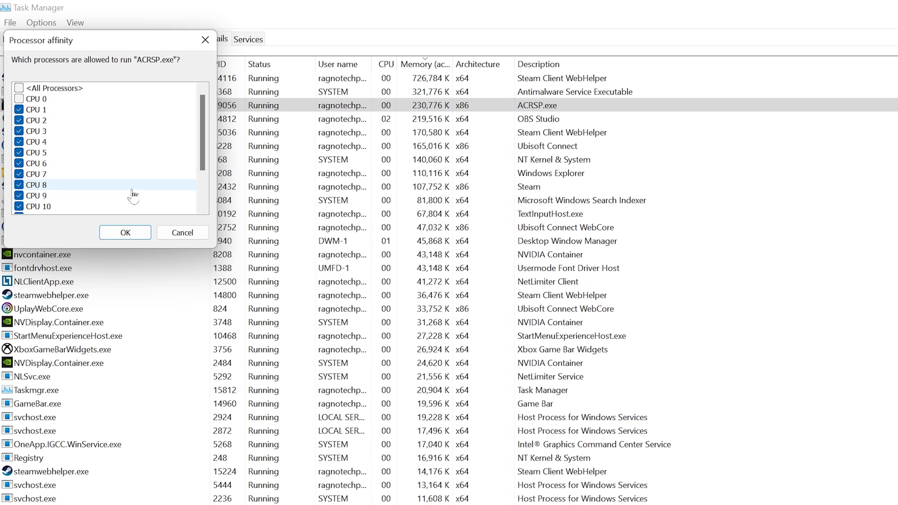
pyautogui.click(125, 232)
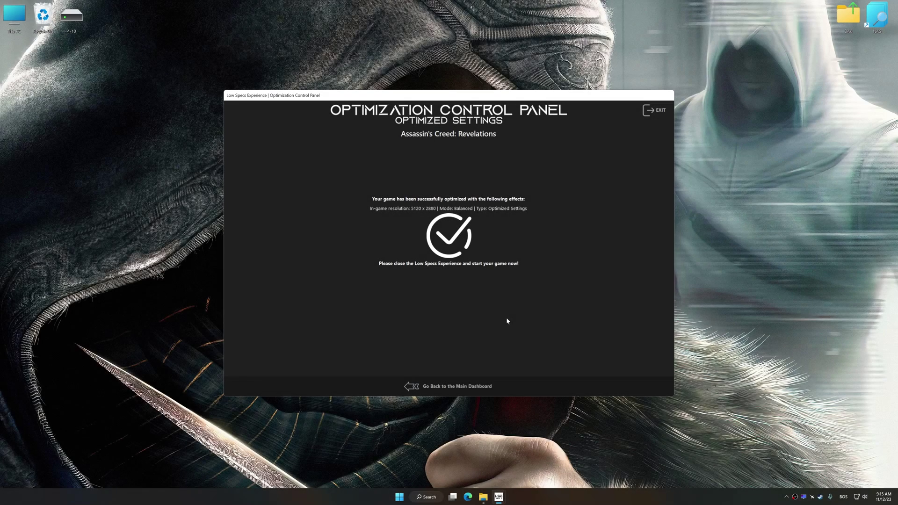
# Return to the dashboard and confirm Restore User Settings under Optimized Settings.
pyautogui.click(470, 386)
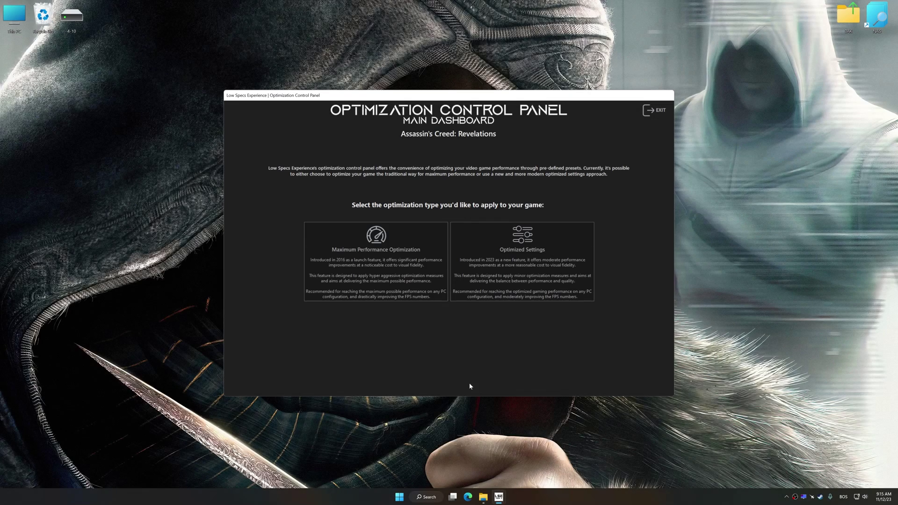
pyautogui.click(498, 302)
pyautogui.click(535, 230)
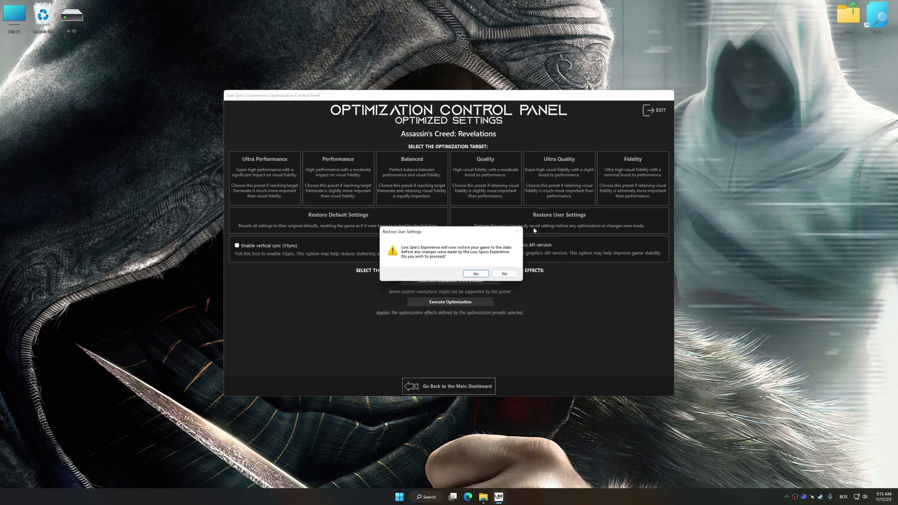
pyautogui.click(476, 274)
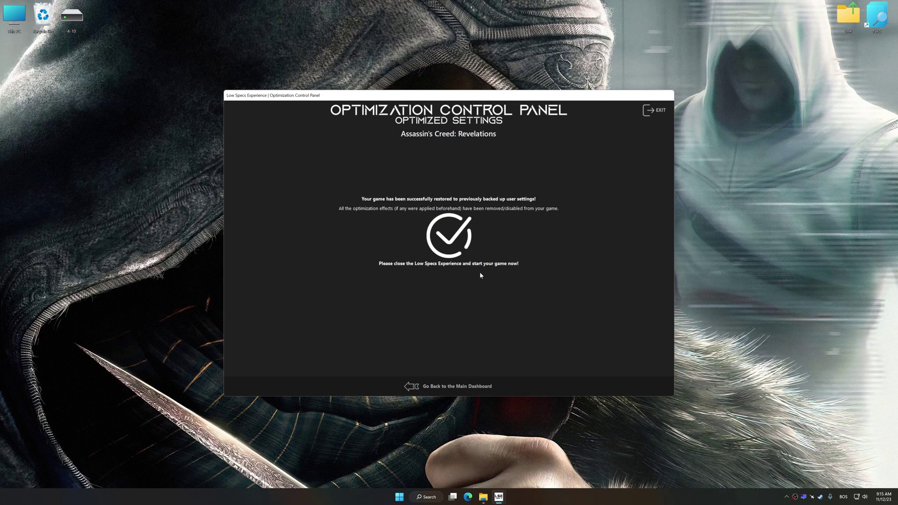